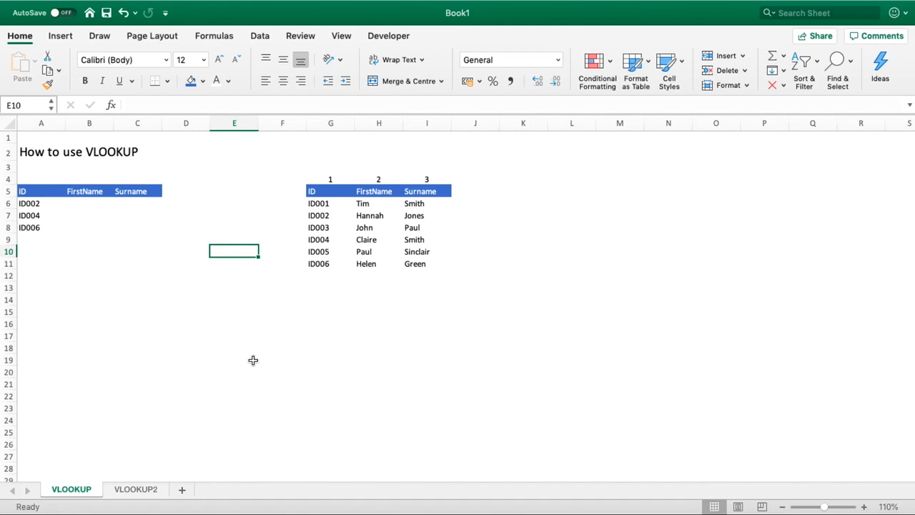
Start a VLOOKUP formula in B6 with A6 as the lookup value and G5:I11 as the table array.
left_click_drag(324, 188, 422, 265)
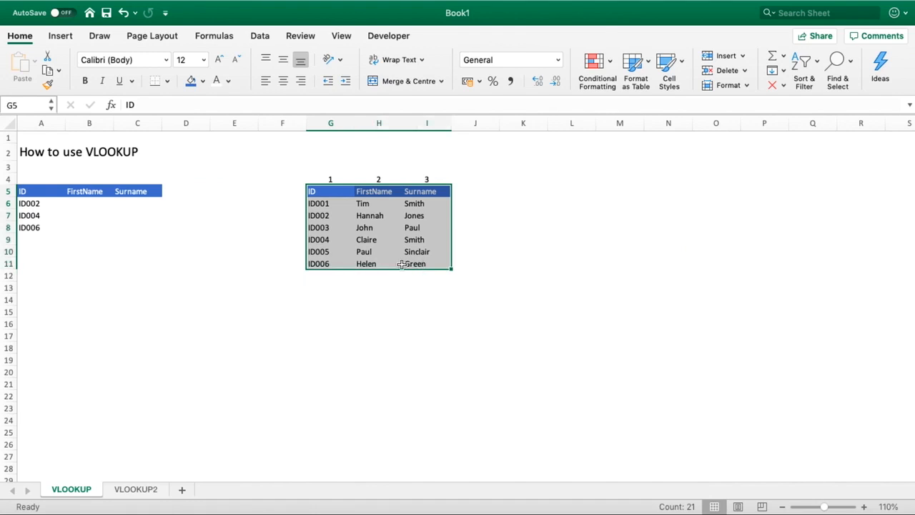
left_click(82, 203)
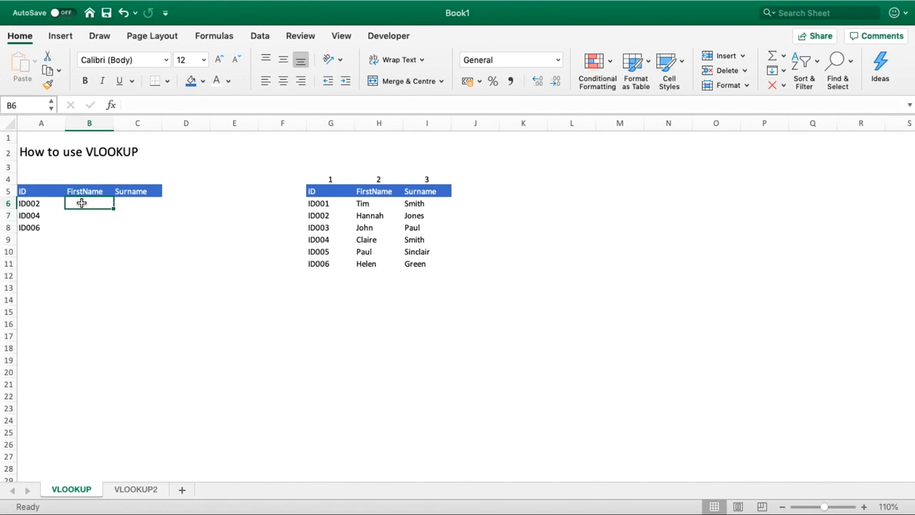
type("=VL")
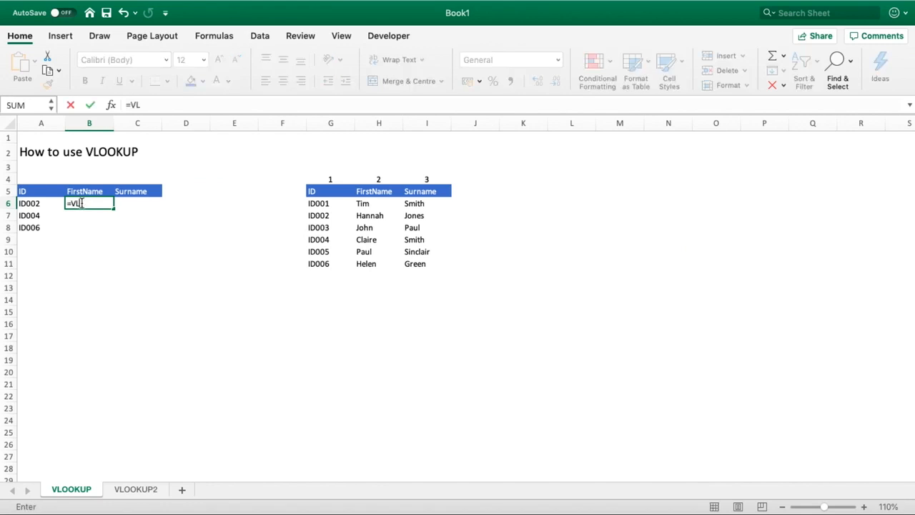
type("OOKUP(")
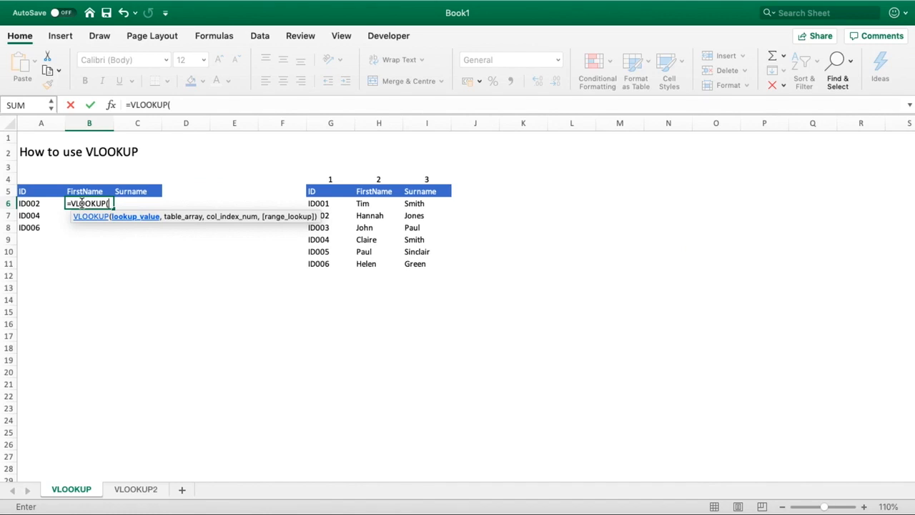
left_click(43, 203)
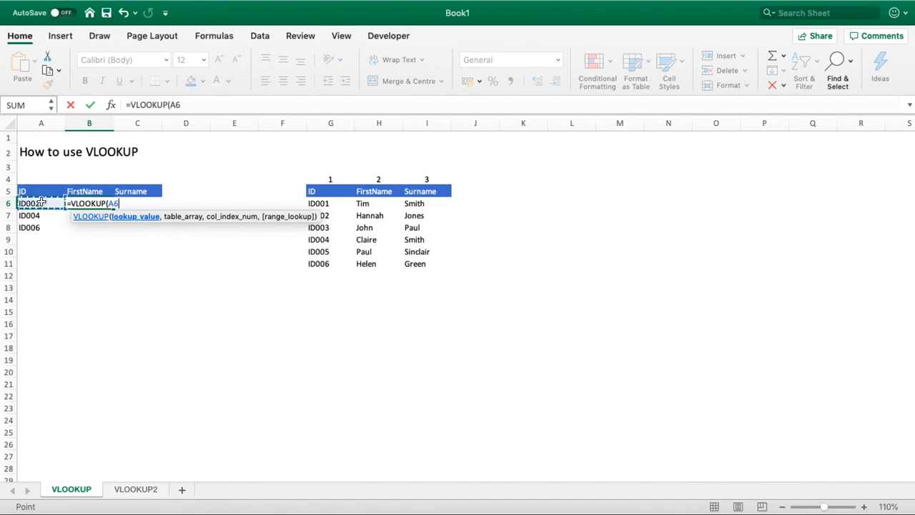
type(",")
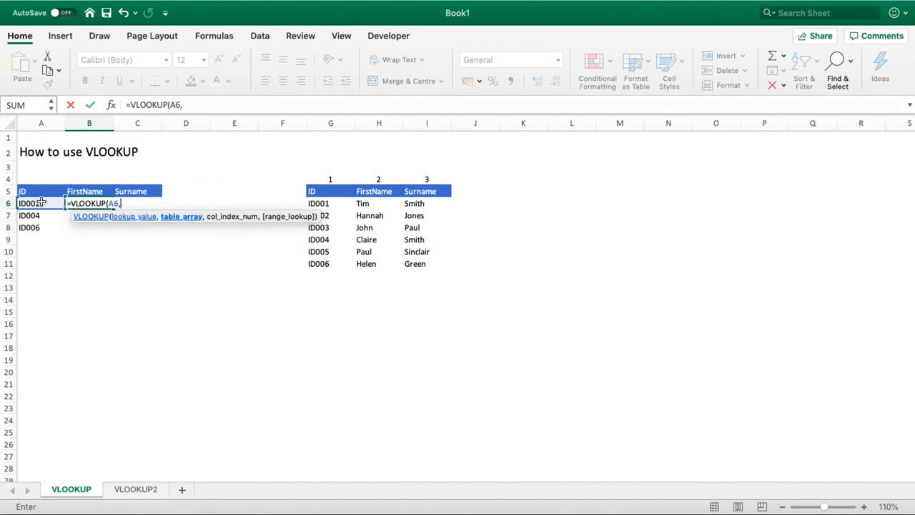
left_click_drag(315, 192, 416, 257)
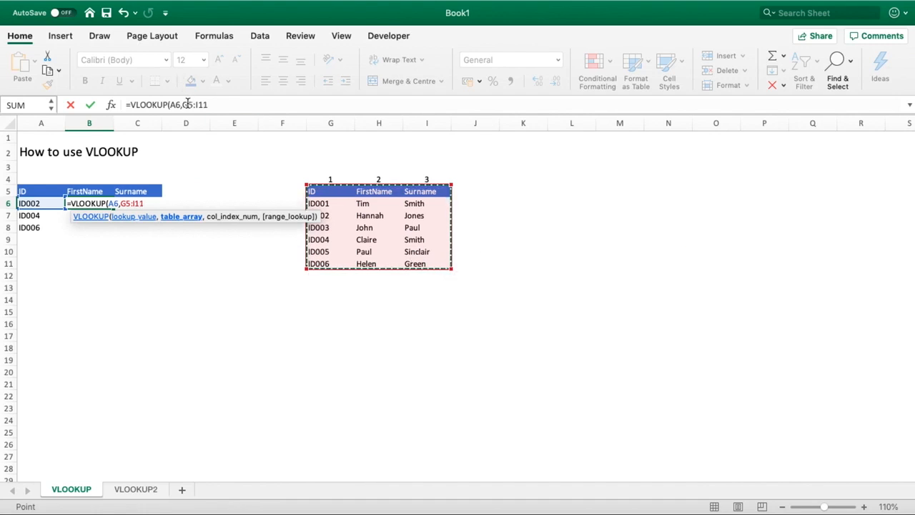
Make the table array in the B6 formula absolute as $G$5:$I$11.
left_click(184, 104)
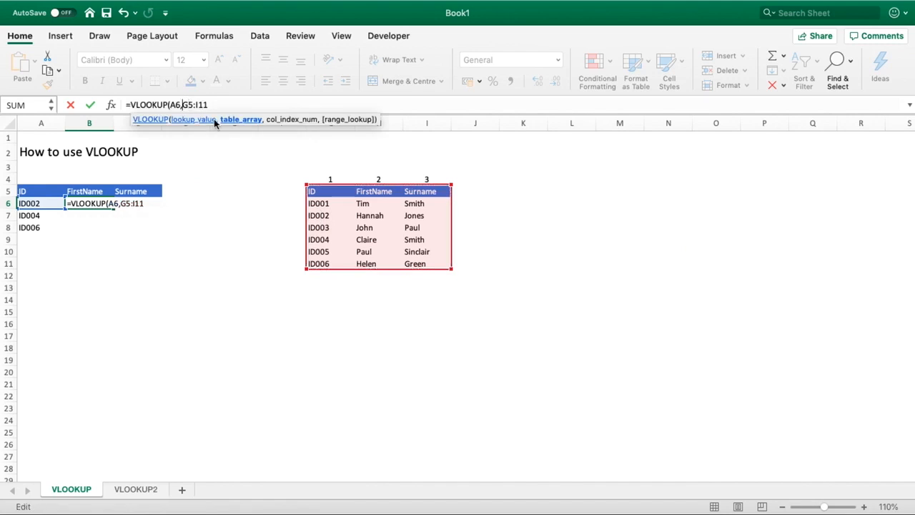
type("$G$")
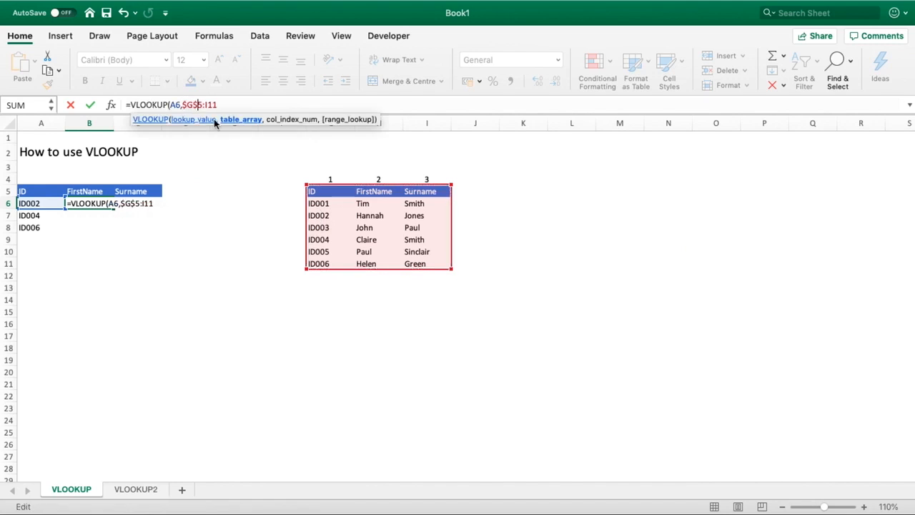
key("Right")
key("Right")
type("$")
key("Right")
type("$")
type(",")
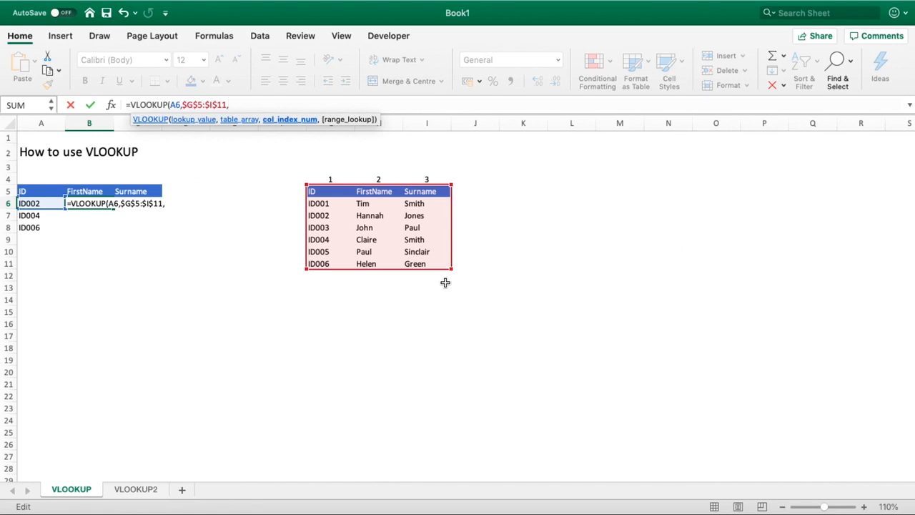
Complete the B6 VLOOKUP with column index 2 and FALSE for an exact match.
type("2")
type(",")
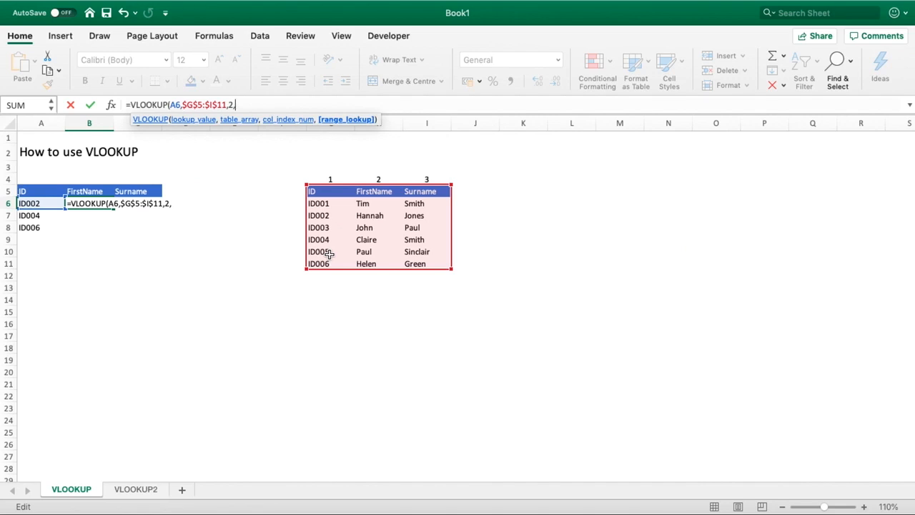
type("FALSE)")
key("Return")
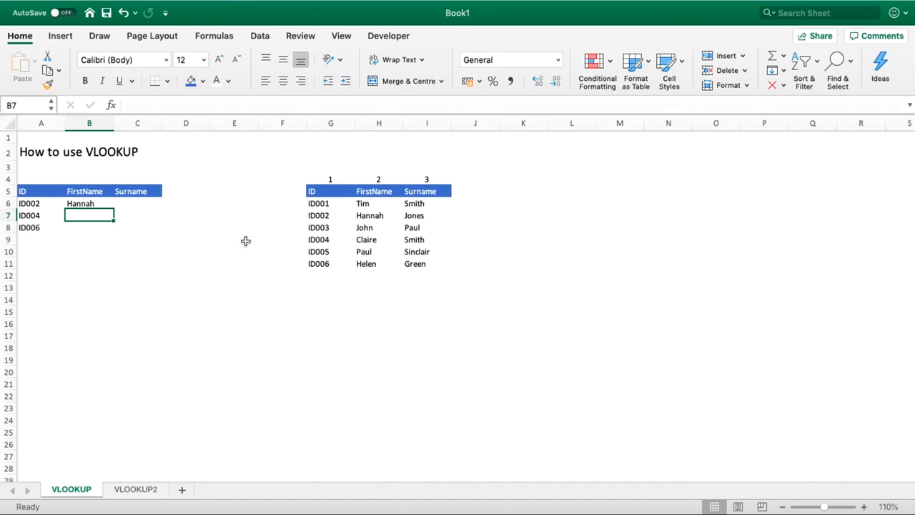
Fill the FirstName formula from B6 down to B8 and check the copied formula in B7.
left_click(95, 203)
left_click_drag(111, 210, 112, 230)
left_click(99, 211)
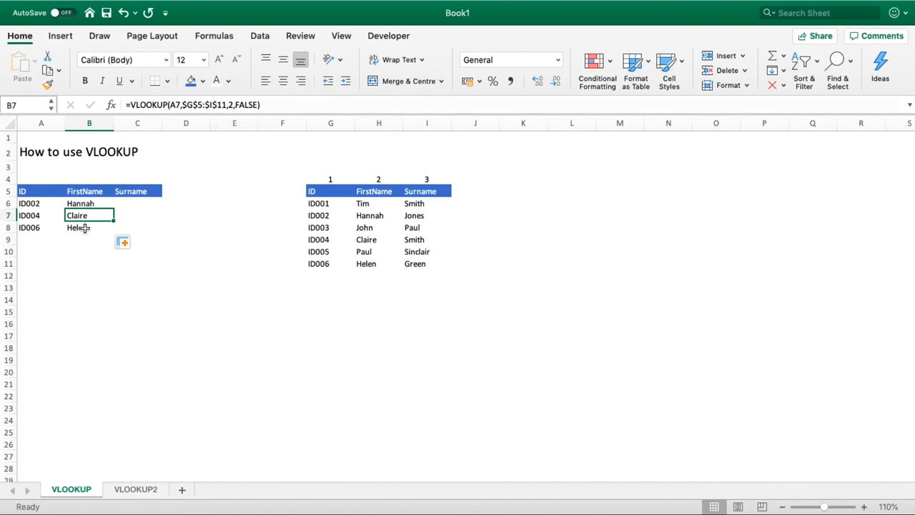
Copy the formula text of B6 unchanged into the Surname cell C6.
left_click(97, 204)
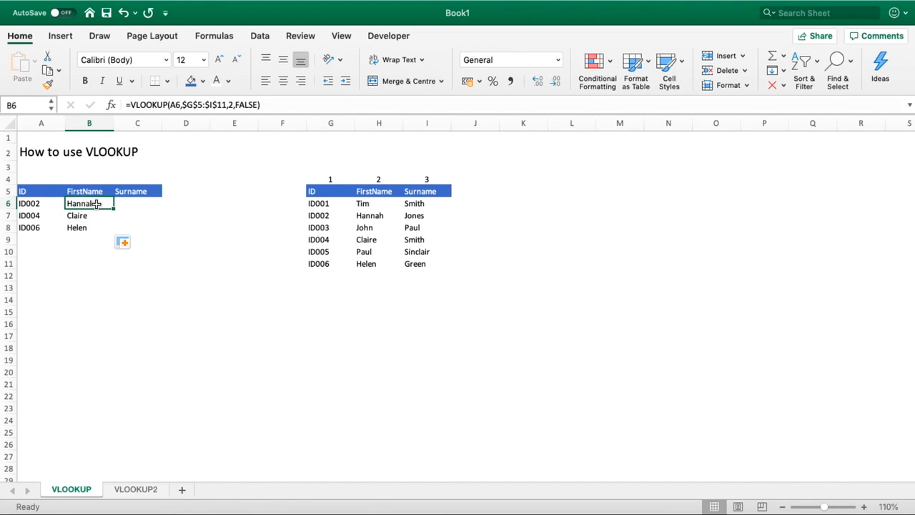
left_click_drag(263, 105, 116, 107)
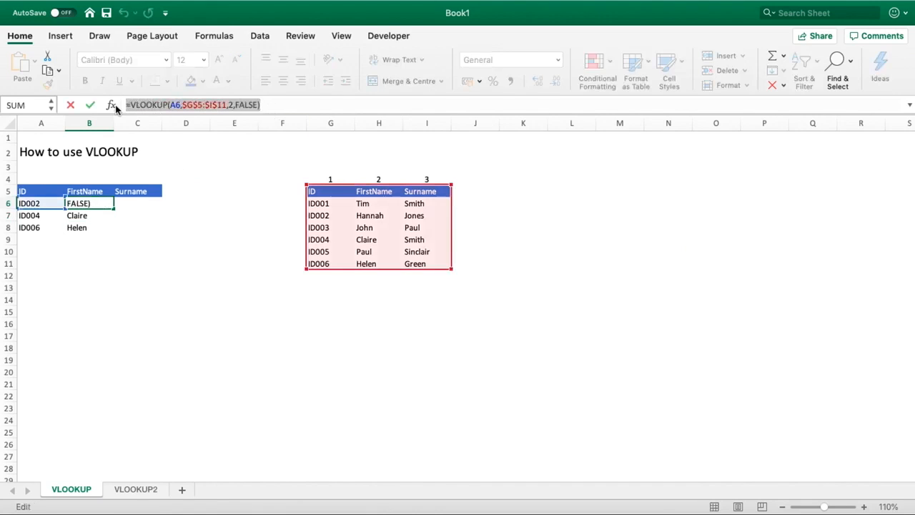
key("Tab")
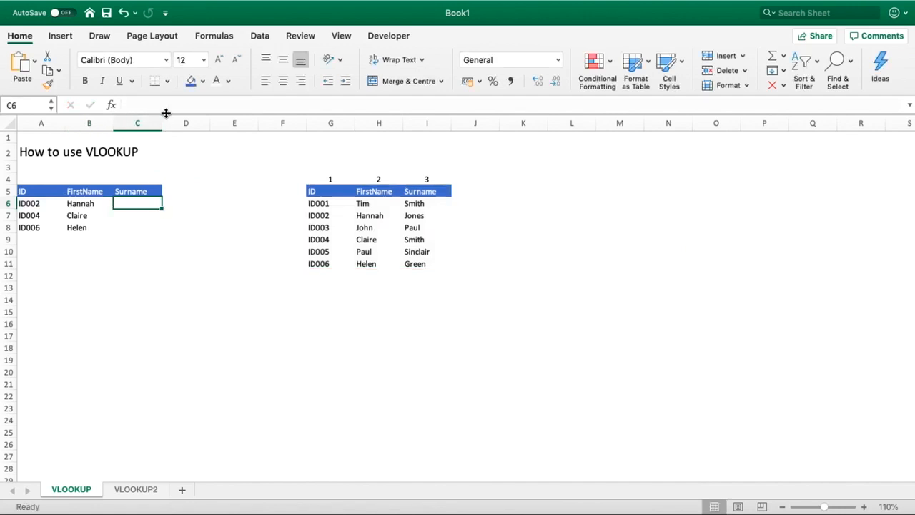
left_click(163, 105)
key("super+v")
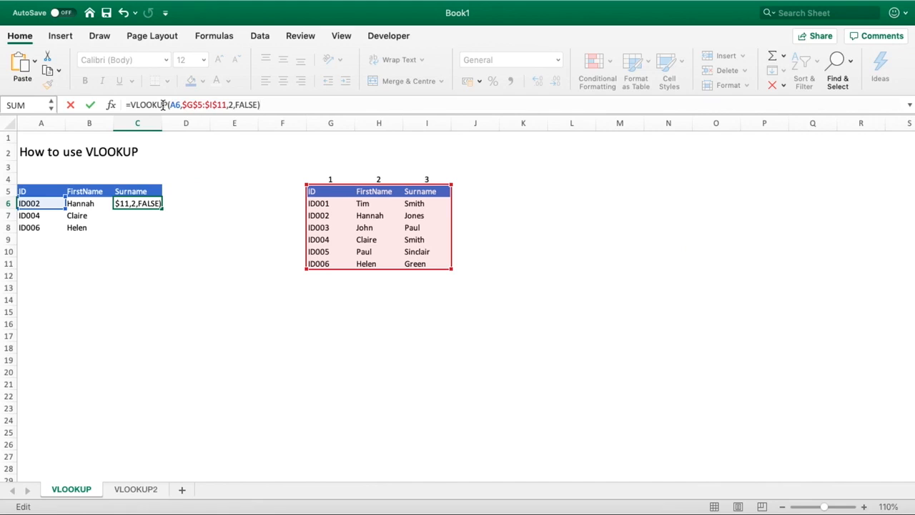
key("Return")
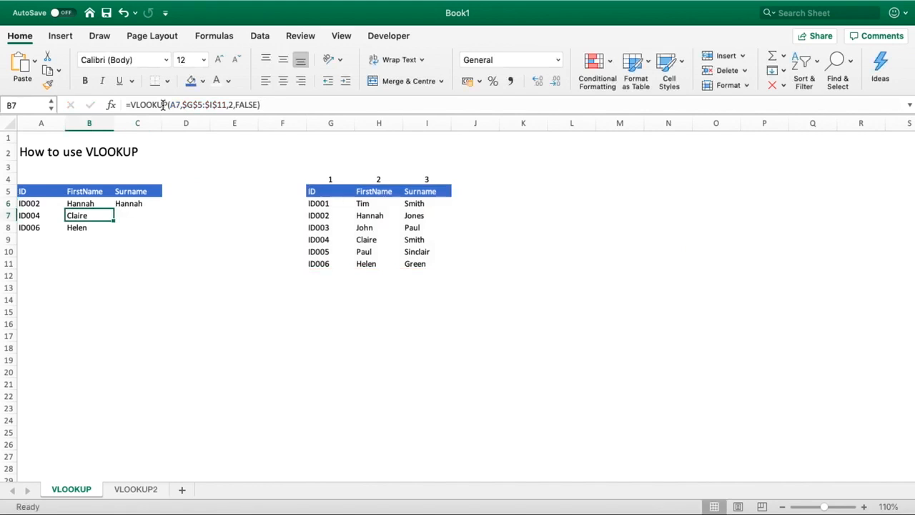
Change the column index in the C6 VLOOKUP to 3 so it returns the surname.
left_click(102, 203)
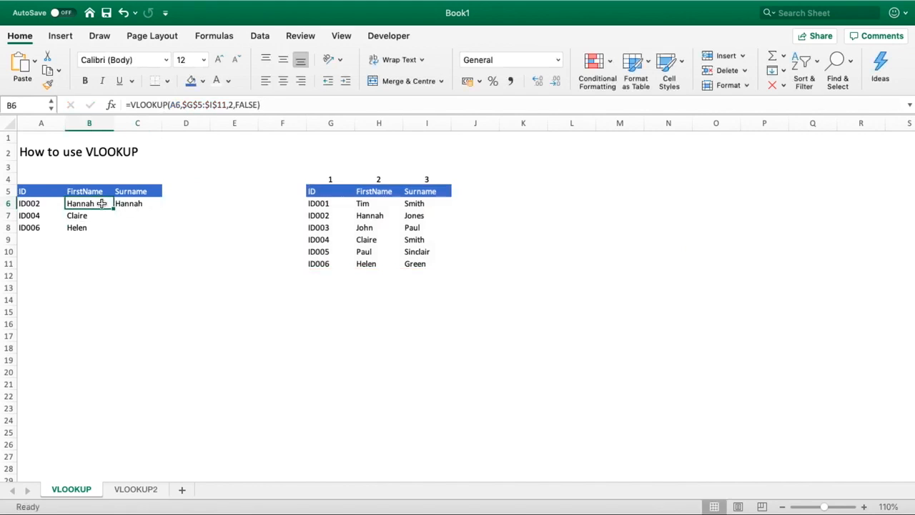
left_click(123, 203)
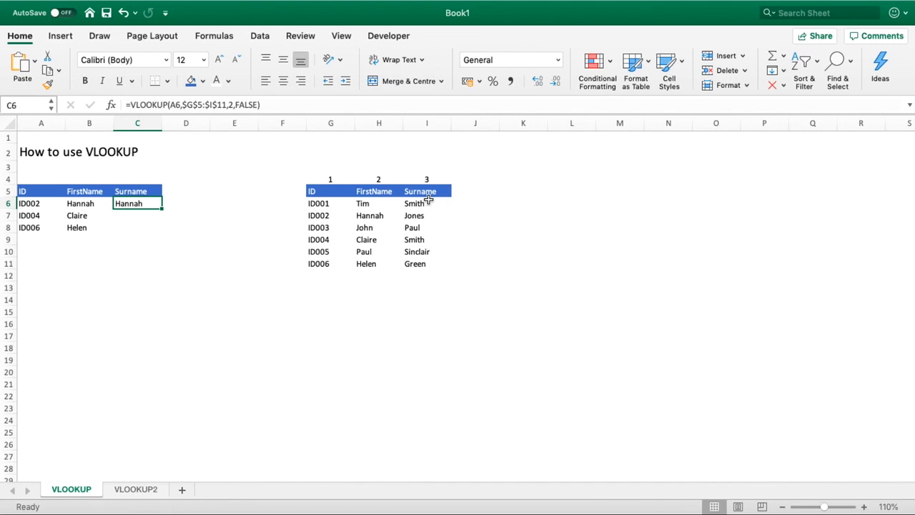
left_click(230, 105)
left_click_drag(233, 105, 229, 105)
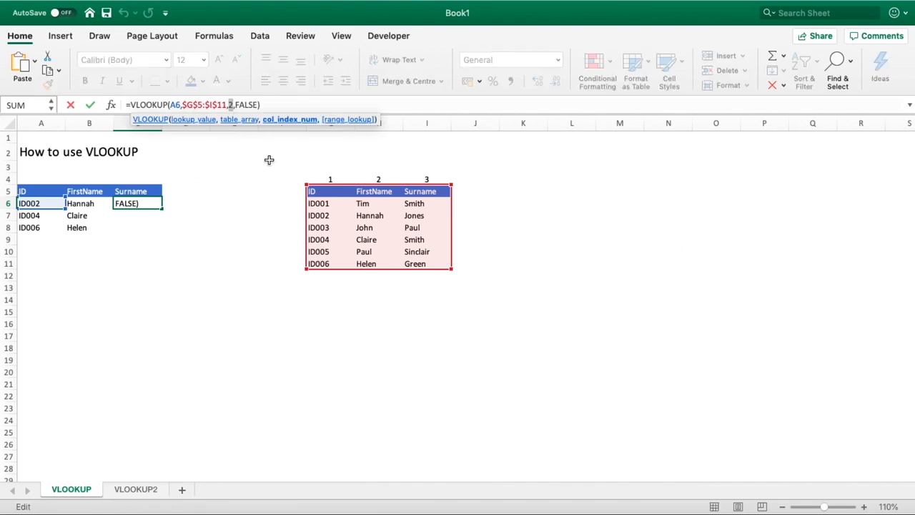
type("3")
key("Return")
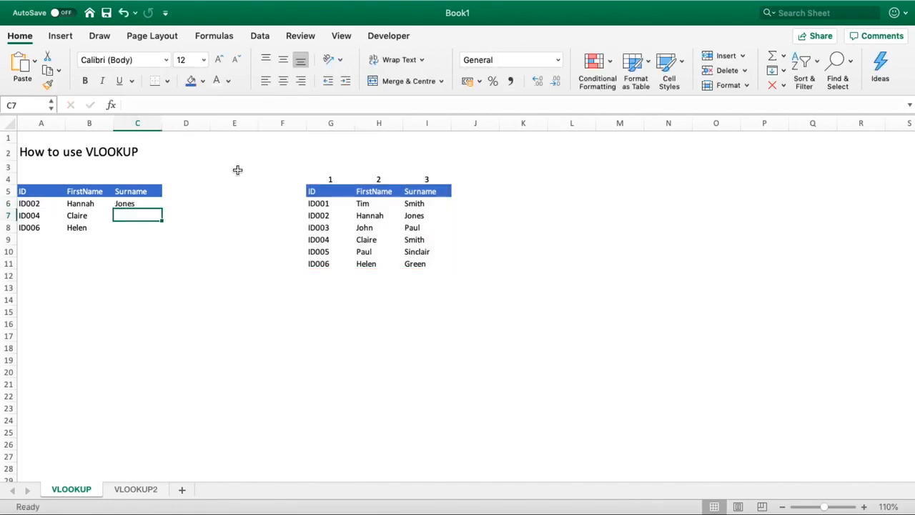
Fill the Surname formula from C6 down to C8.
left_click(153, 203)
left_click_drag(162, 209, 162, 229)
left_click(188, 219)
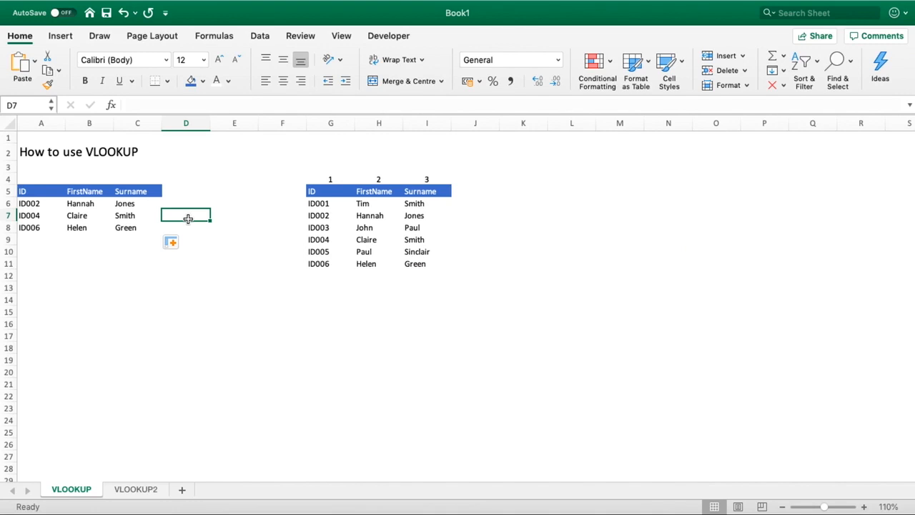
Add the column header Phone in cell D5.
left_click(182, 194)
type("Phone")
key("Return")
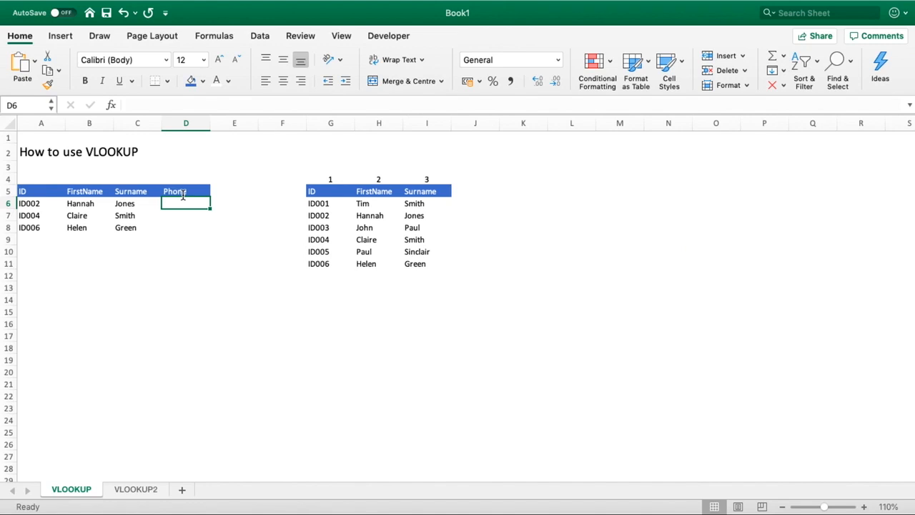
Review the phone table on the VLOOKUP2 sheet, and start a VLOOKUP in D6 of the VLOOKUP sheet with A6 as the lookup value.
left_click(129, 490)
left_click(215, 381)
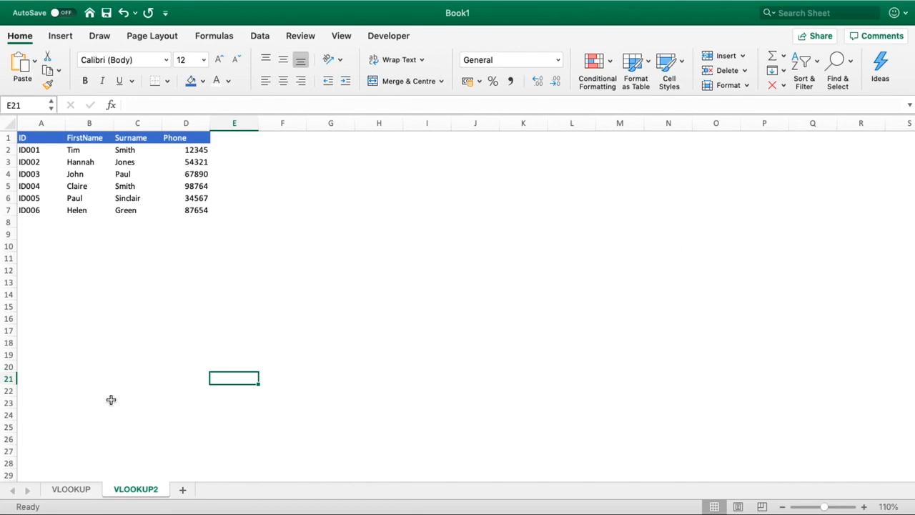
left_click(78, 489)
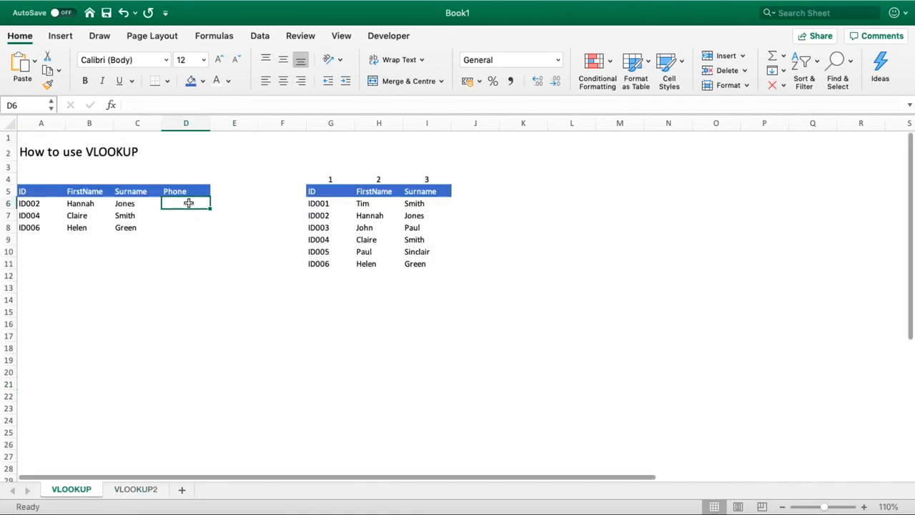
type("=vloo")
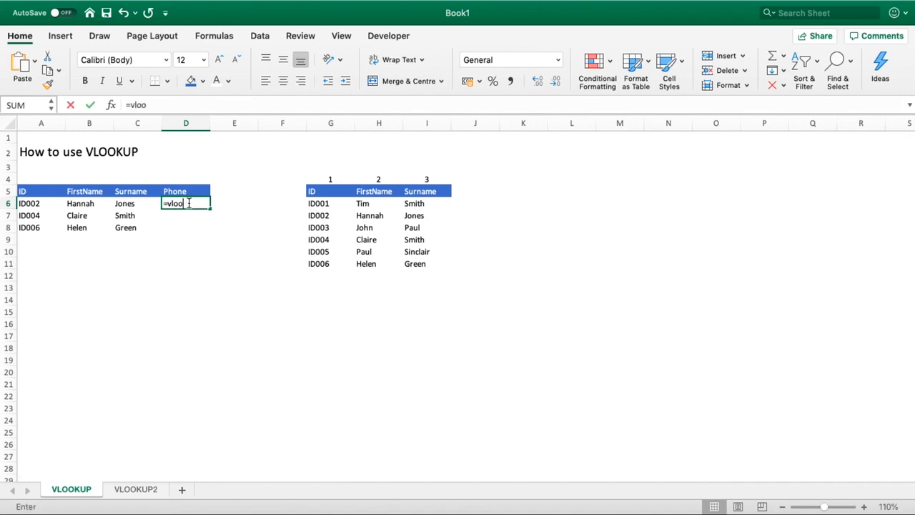
type("kup(")
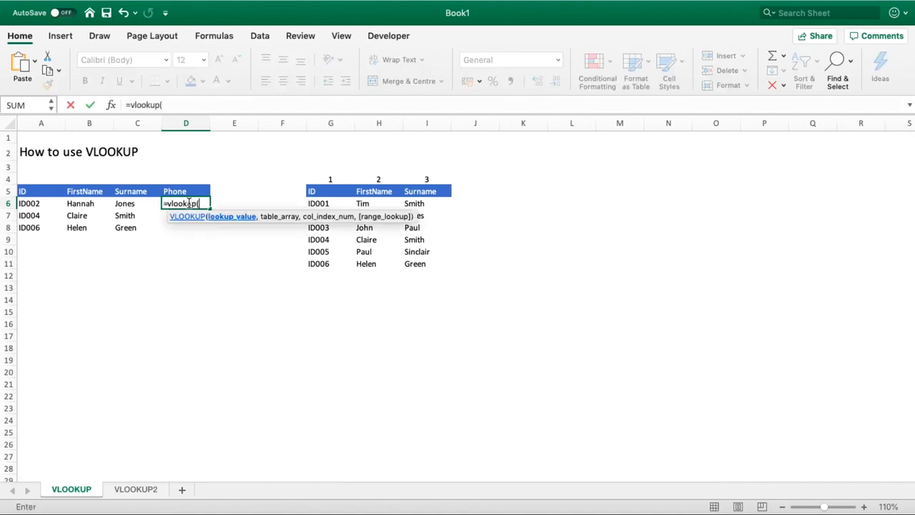
left_click(49, 204)
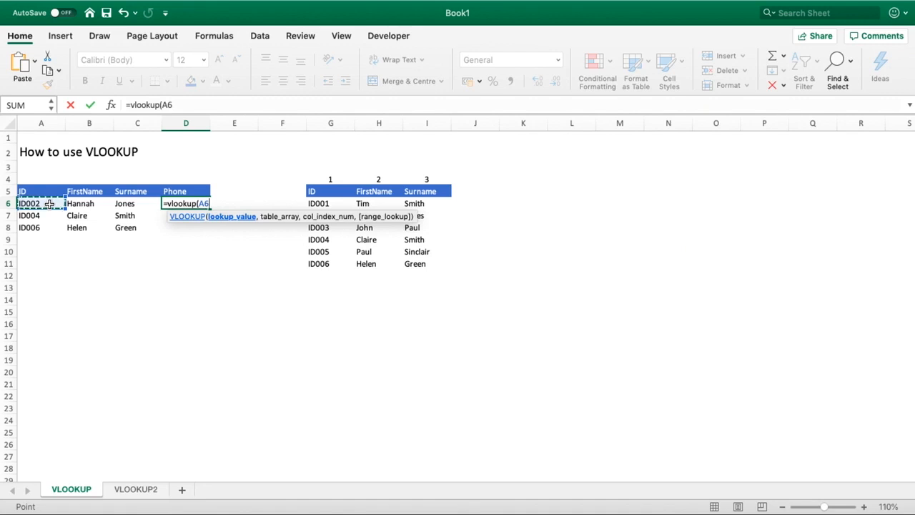
type(",")
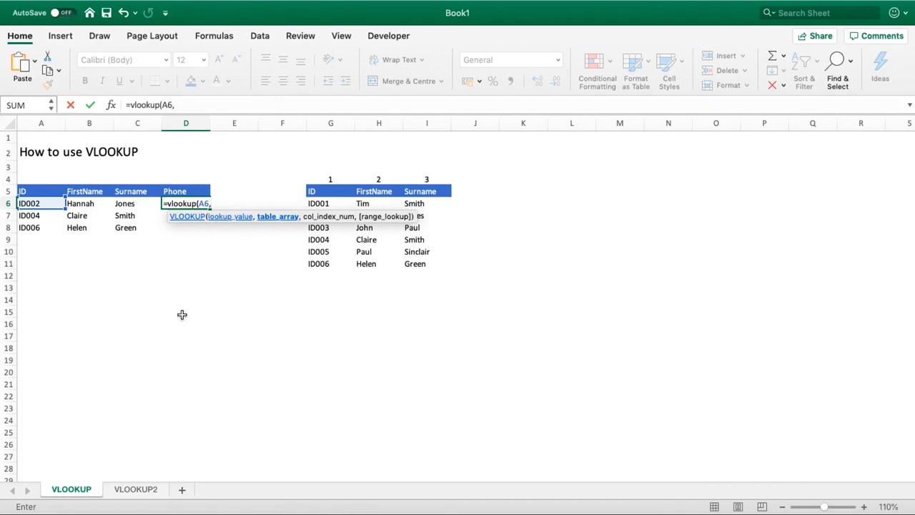
Complete the D6 VLOOKUP with columns A:D of the VLOOKUP2 sheet as the table array, column index 4 and FALSE for an exact match.
left_click(135, 489)
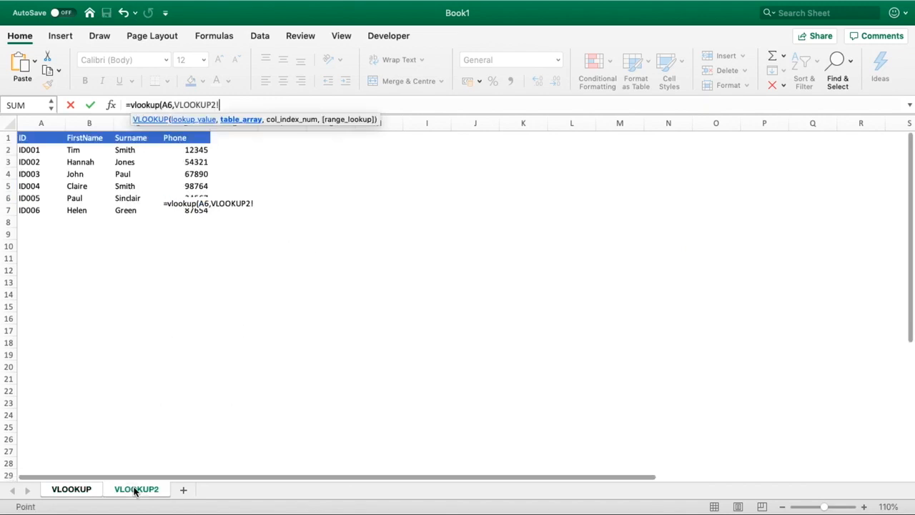
left_click(53, 123)
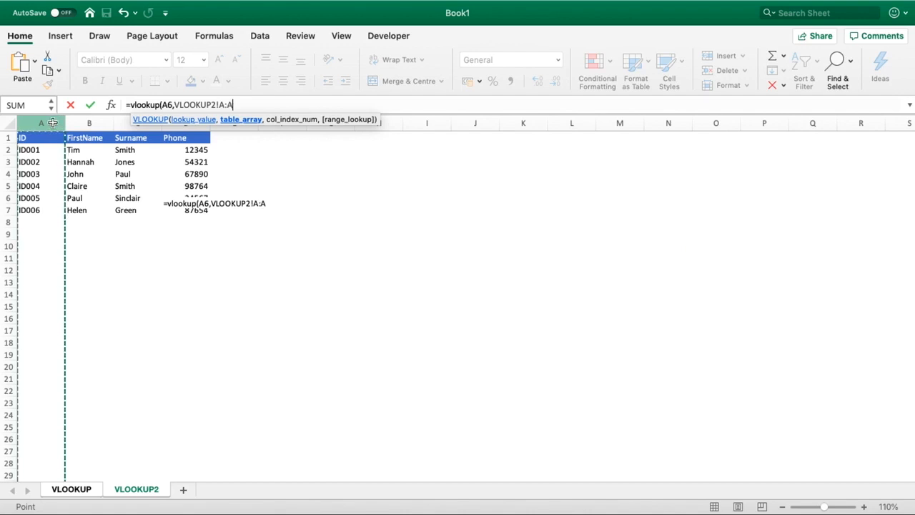
left_click_drag(53, 123, 181, 131)
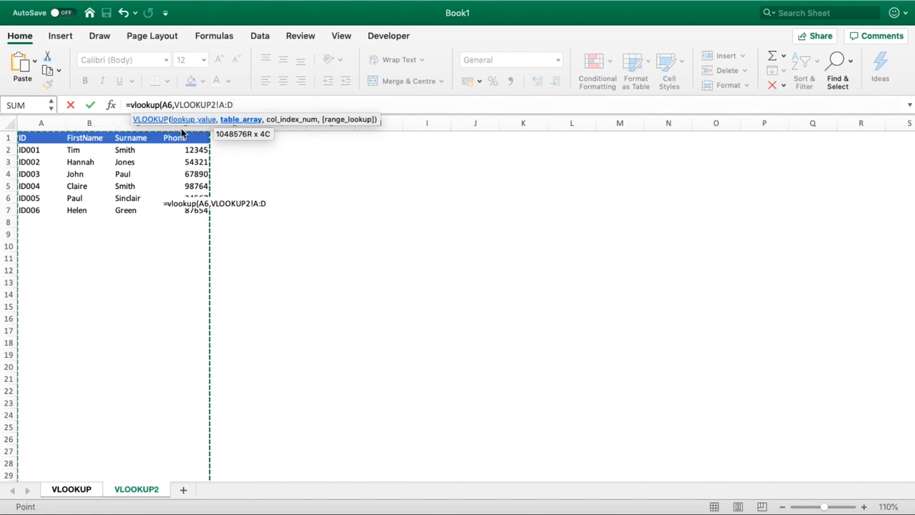
type(",")
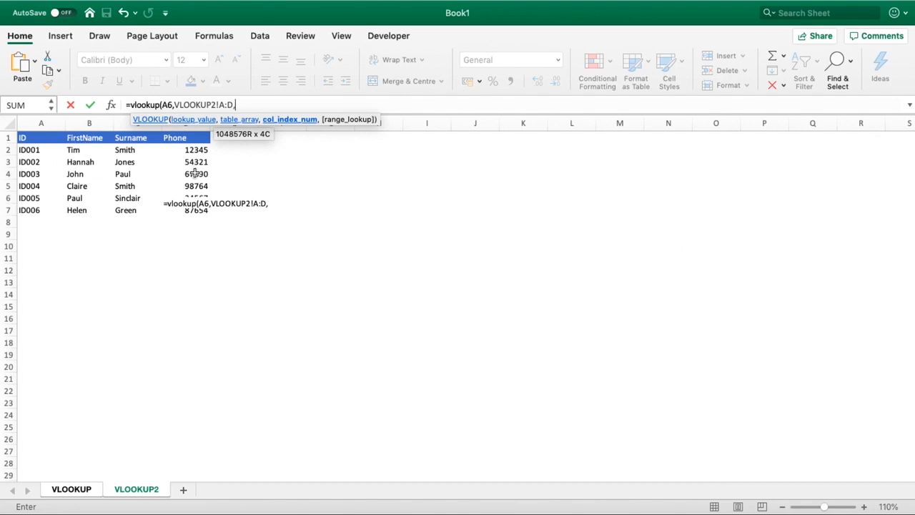
type("4,")
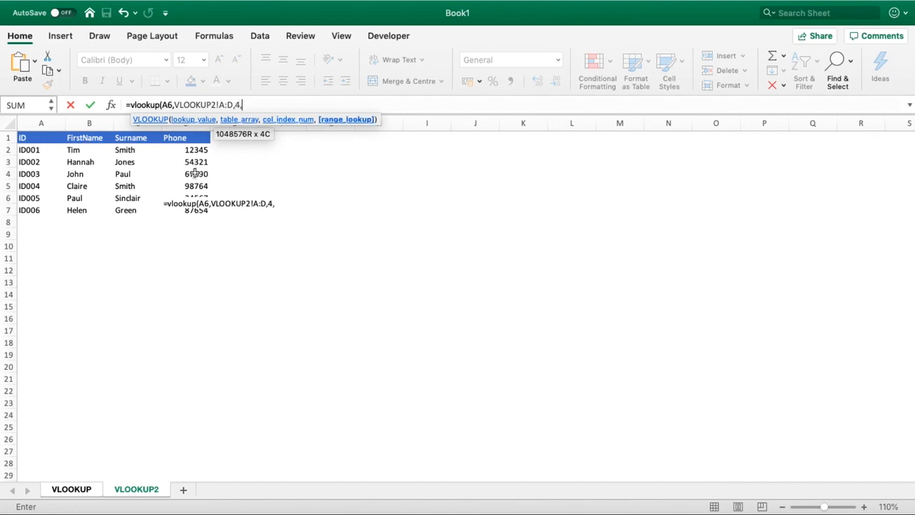
type("FALSE)")
key("Return")
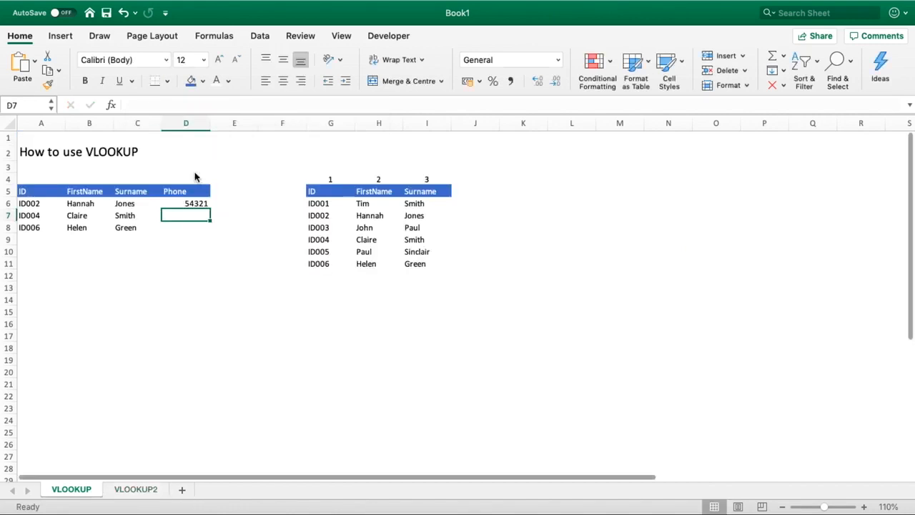
Fill the Phone formula from D6 down to D8.
left_click(199, 203)
left_click_drag(209, 208, 211, 229)
left_click(231, 236)
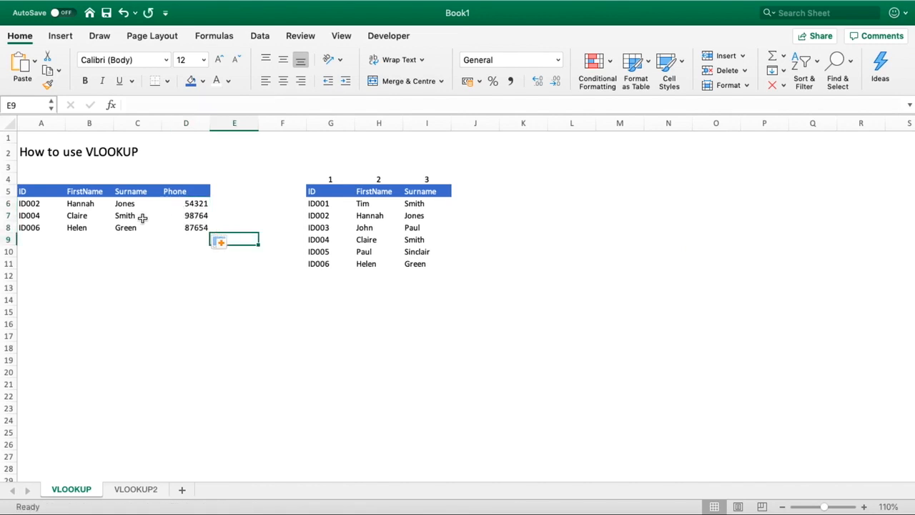
Compare the ID004 row on the VLOOKUP sheet with the ID004 row on the VLOOKUP2 sheet to check the phone lookup.
left_click_drag(37, 216, 200, 218)
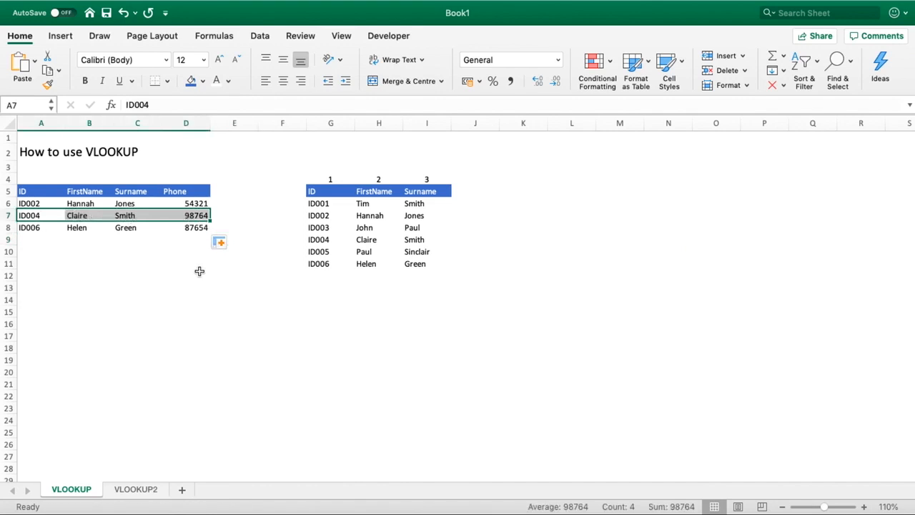
left_click(135, 490)
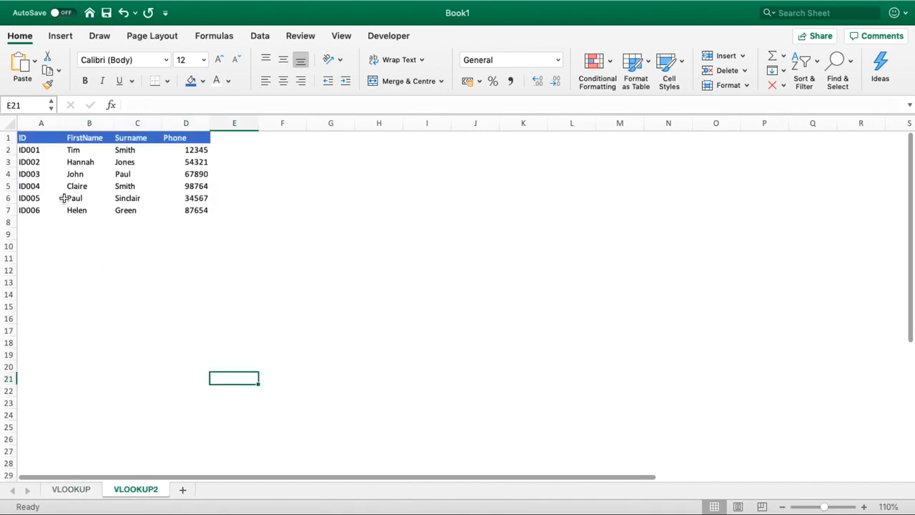
left_click_drag(50, 186, 194, 185)
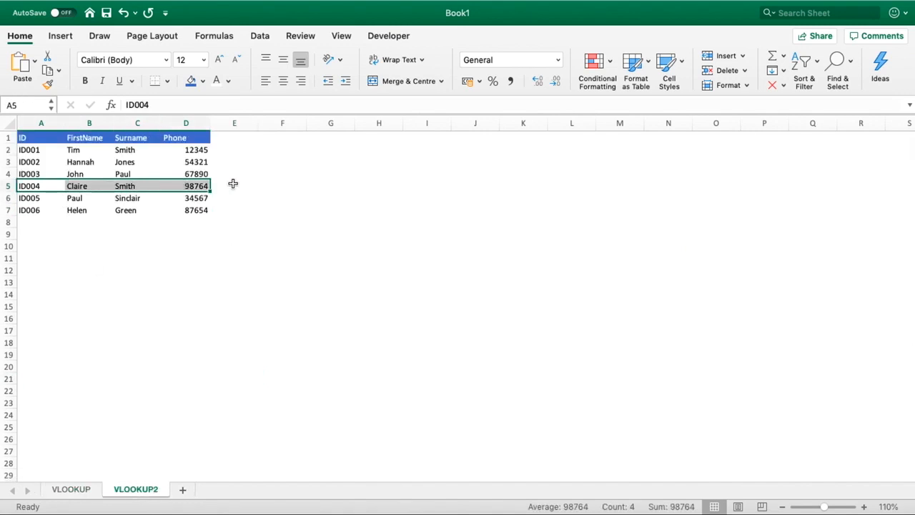
left_click(55, 491)
left_click(262, 347)
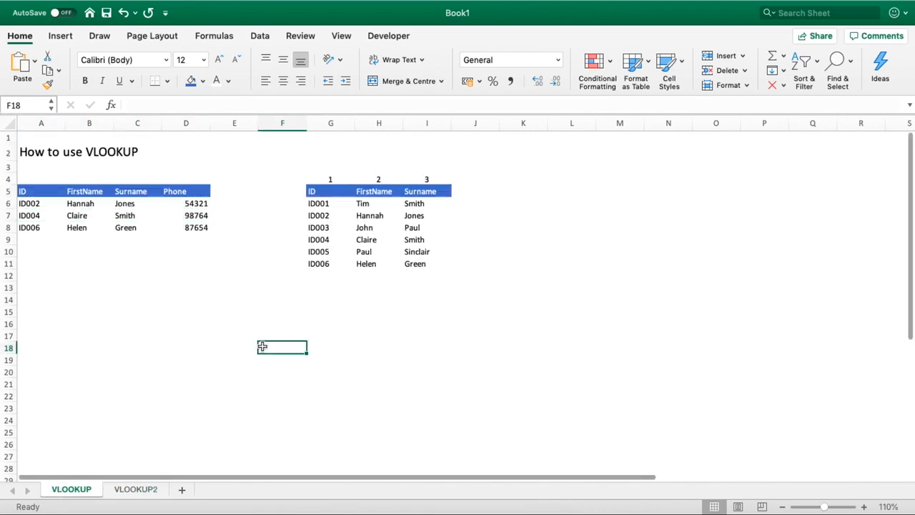